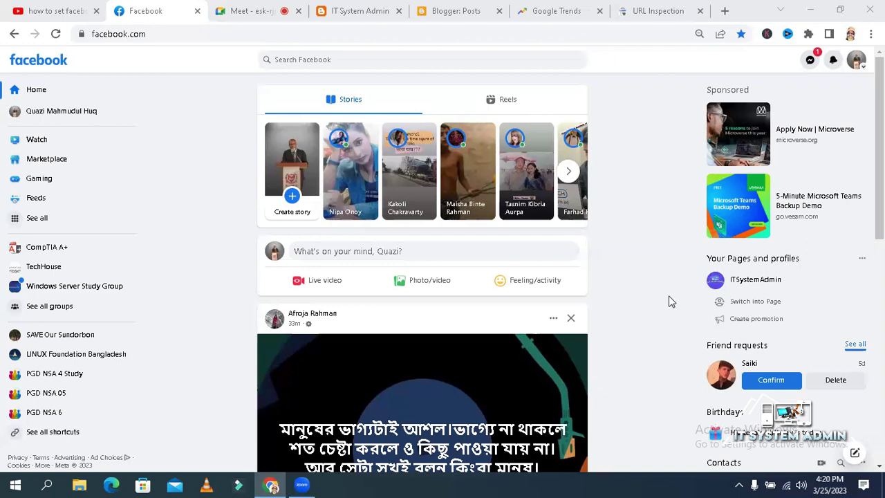
Step: Open the ITSystemAdmin page from recent searches, then open and close the account menu
click(350, 59)
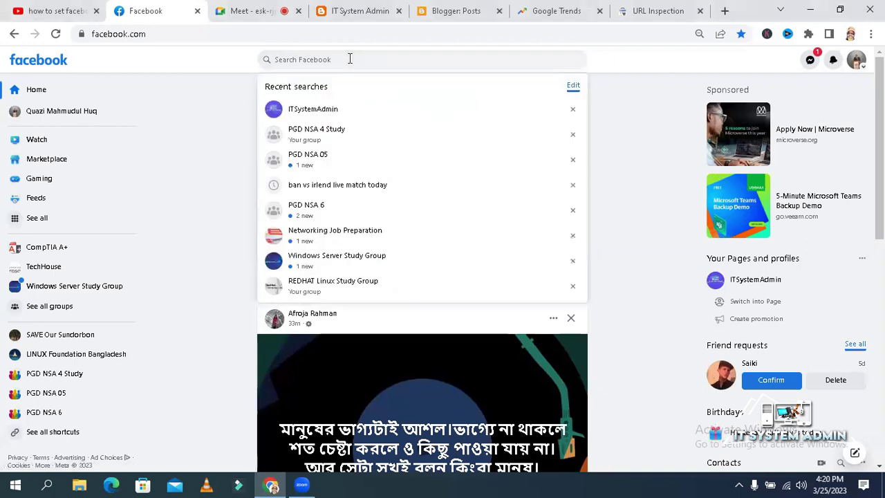
click(344, 111)
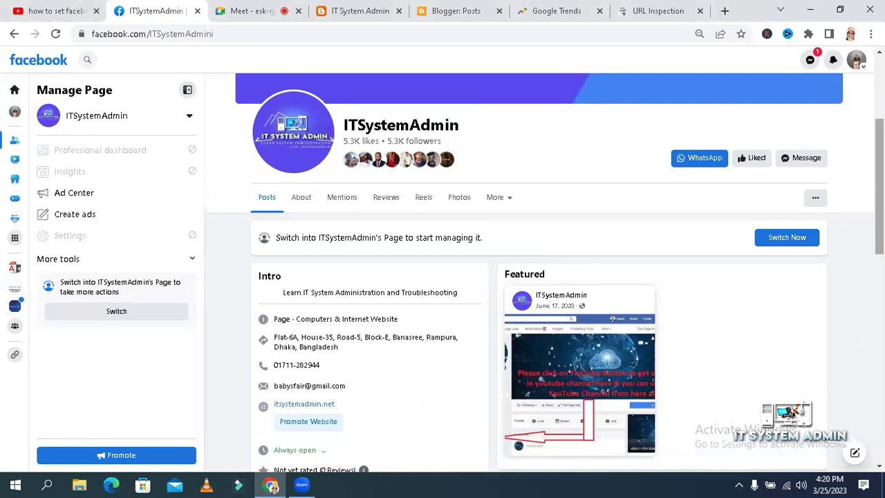
scroll(543, 273, down, 1)
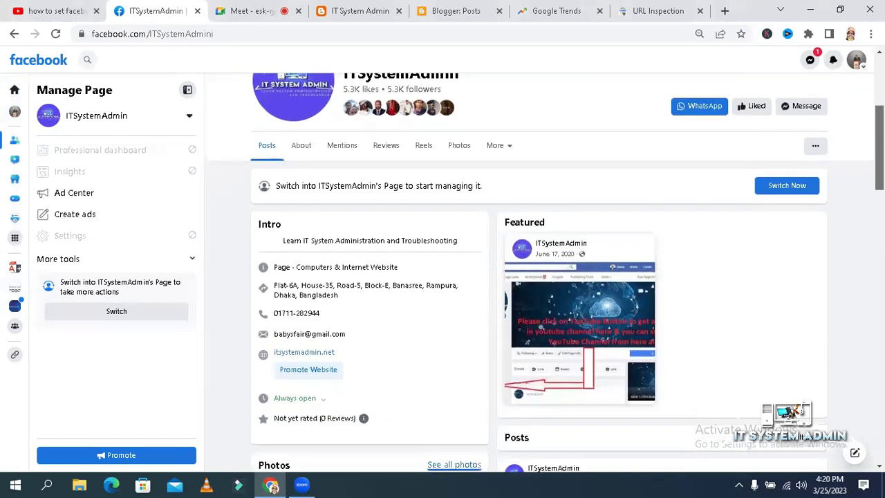
scroll(543, 272, up, 2)
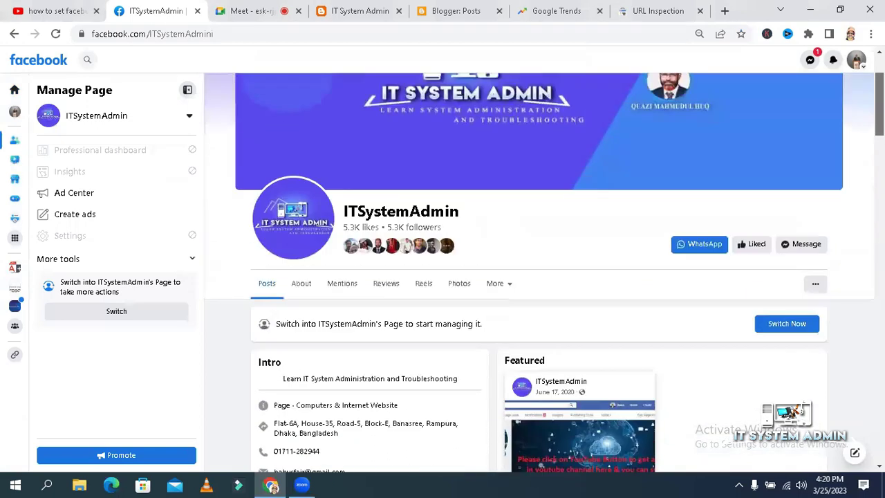
scroll(843, 103, down, 1)
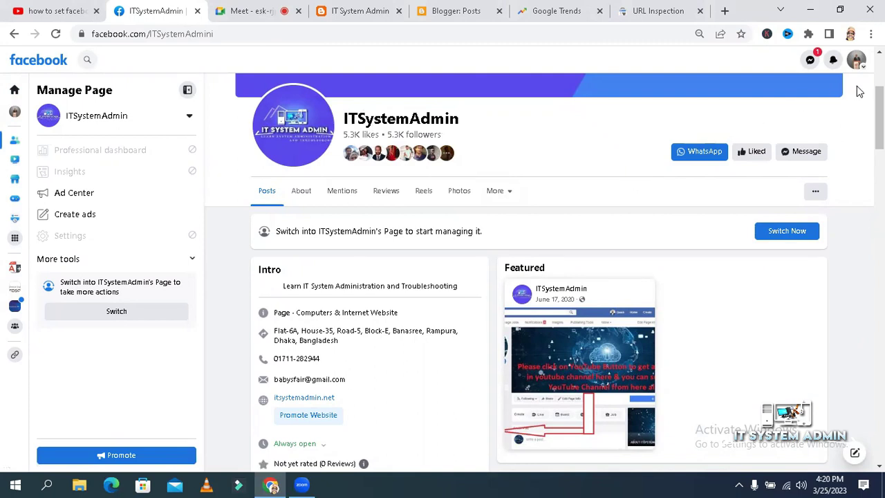
click(856, 61)
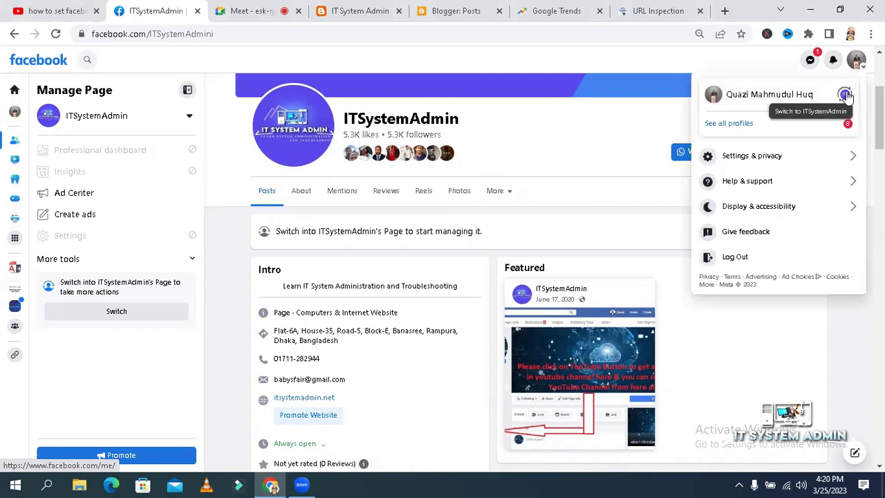
click(661, 209)
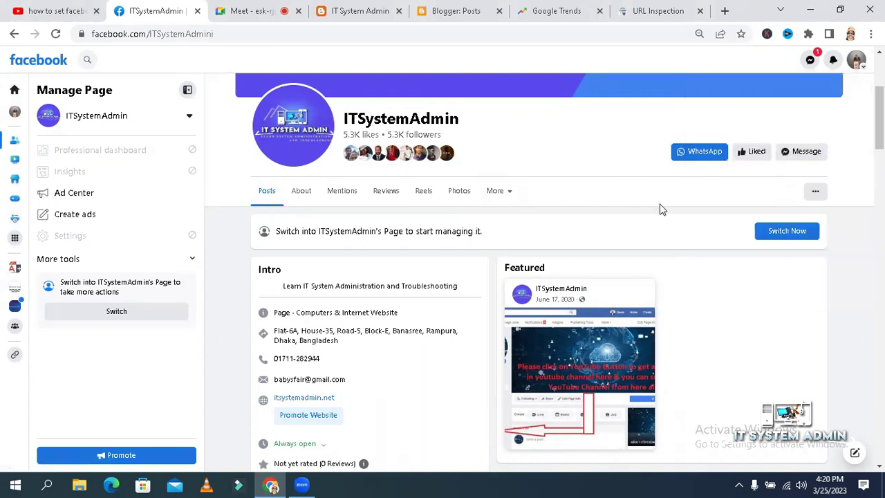
Step: Switch to acting as ITSystemAdmin and show its About contact info, highlighting Categories
click(790, 233)
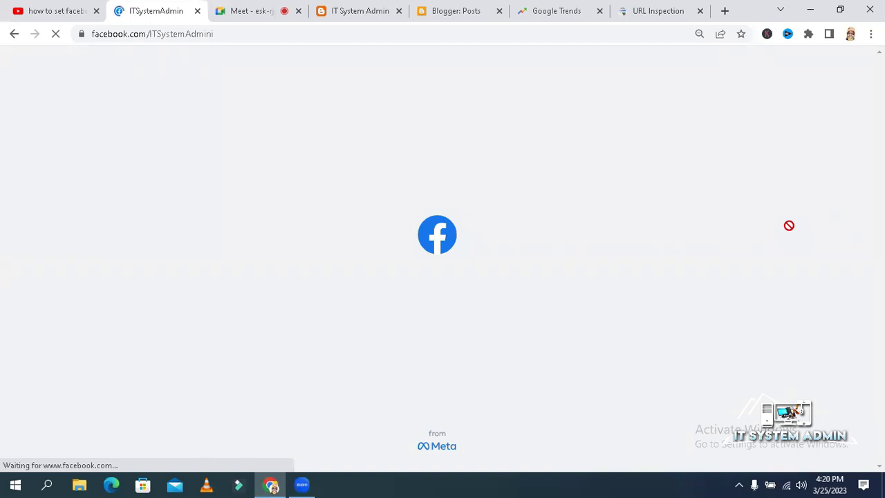
scroll(789, 226, down, 3)
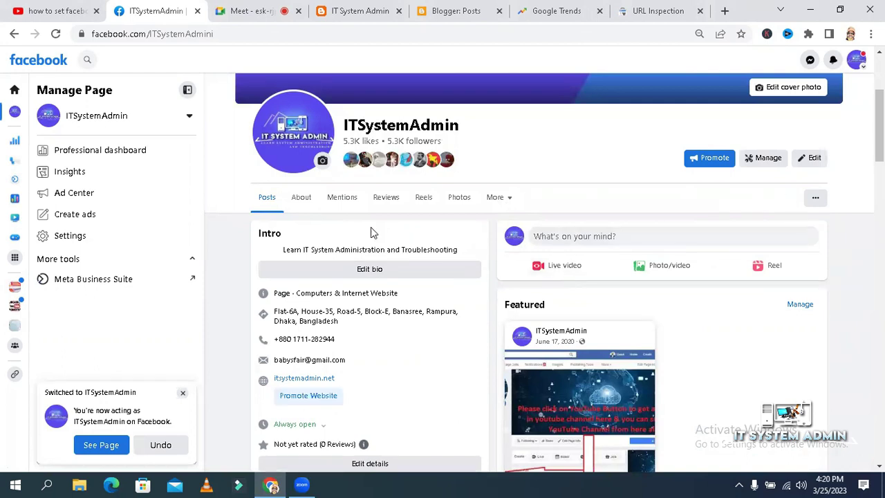
click(308, 206)
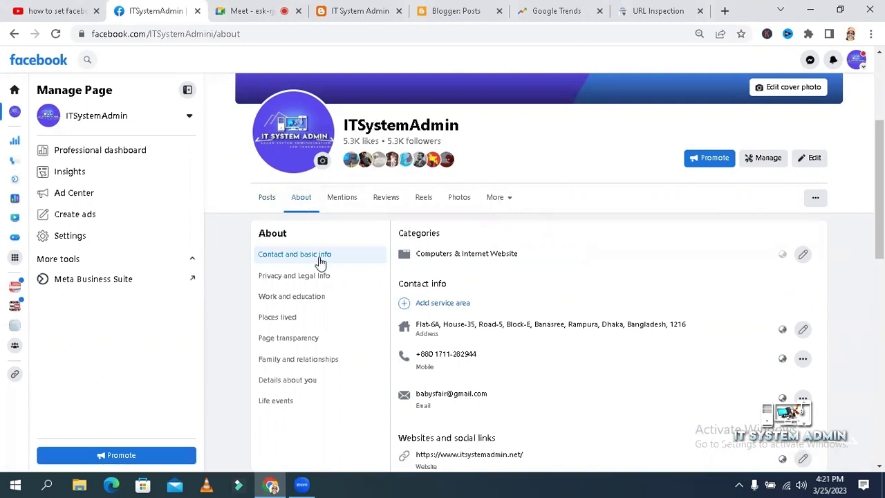
click(286, 263)
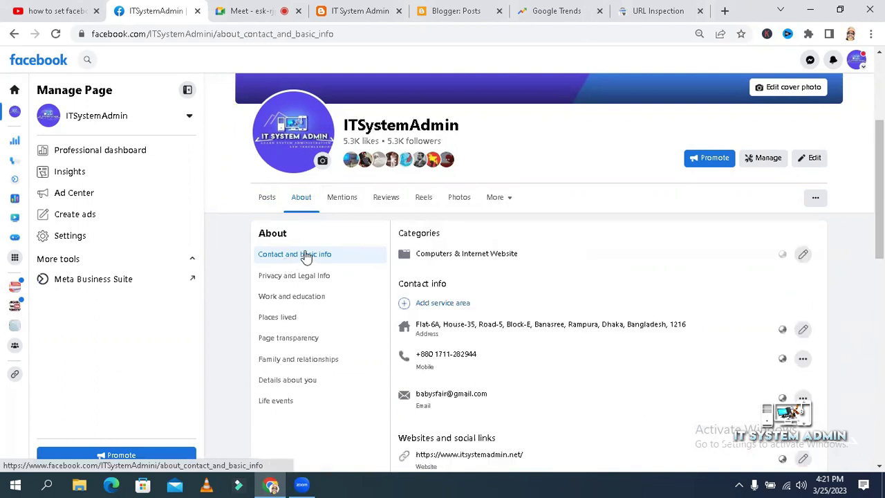
click(296, 281)
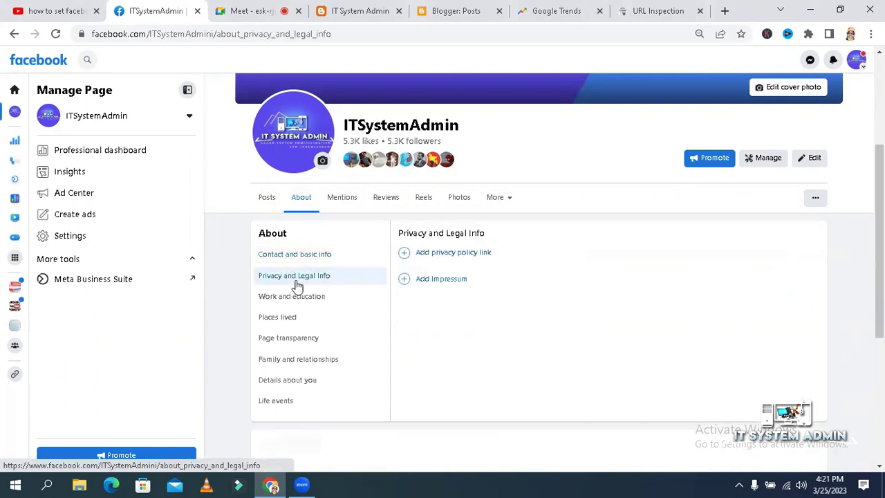
click(294, 296)
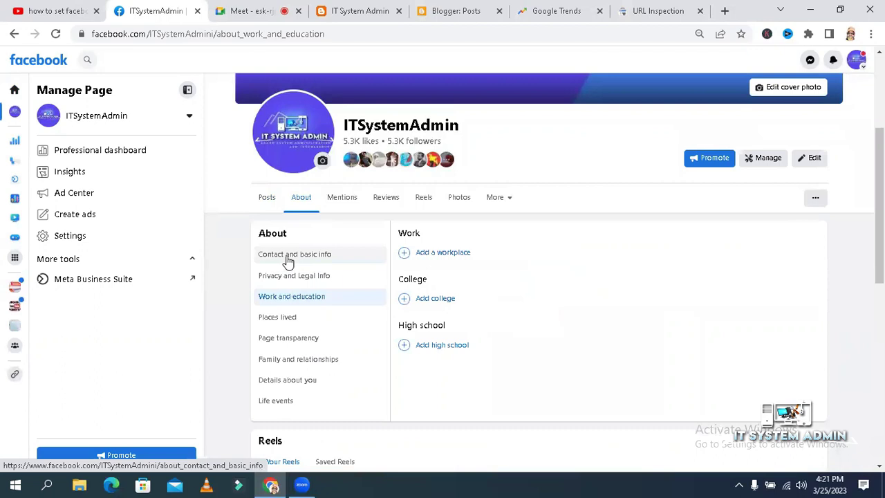
click(289, 256)
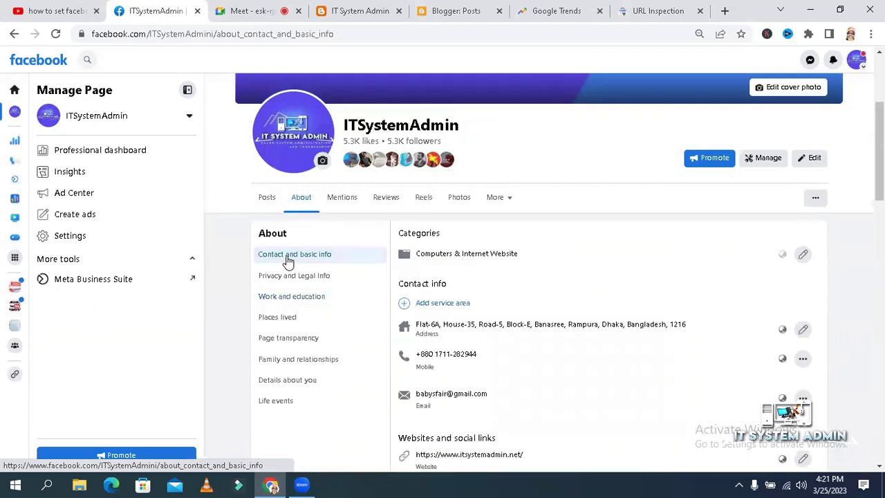
drag(400, 234, 438, 235)
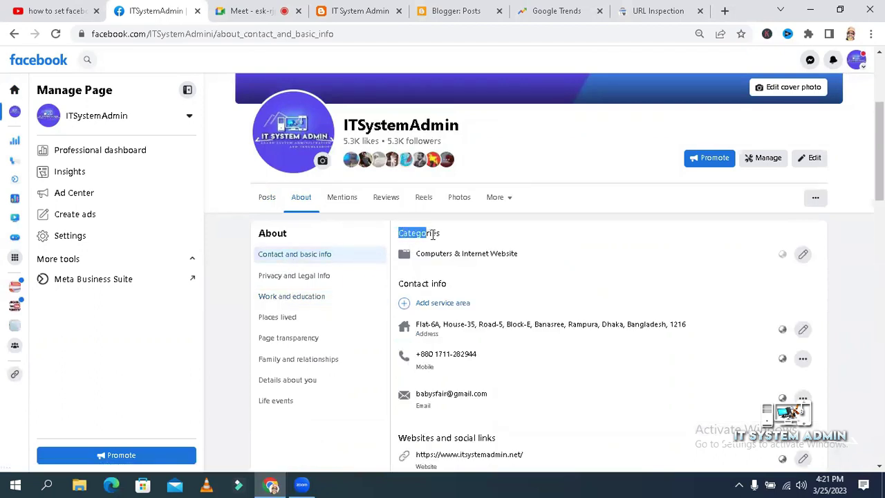
Step: Edit the page's Categories and remove the Computers & Internet Website chip
click(819, 254)
click(803, 255)
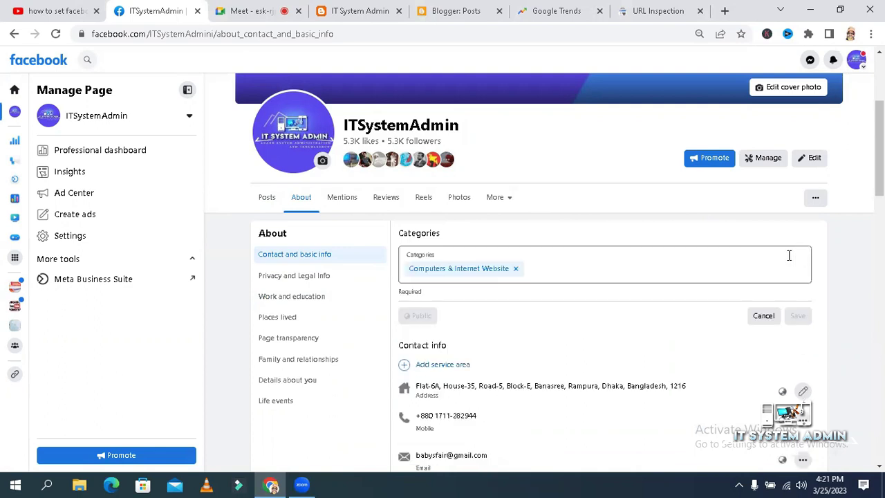
click(581, 271)
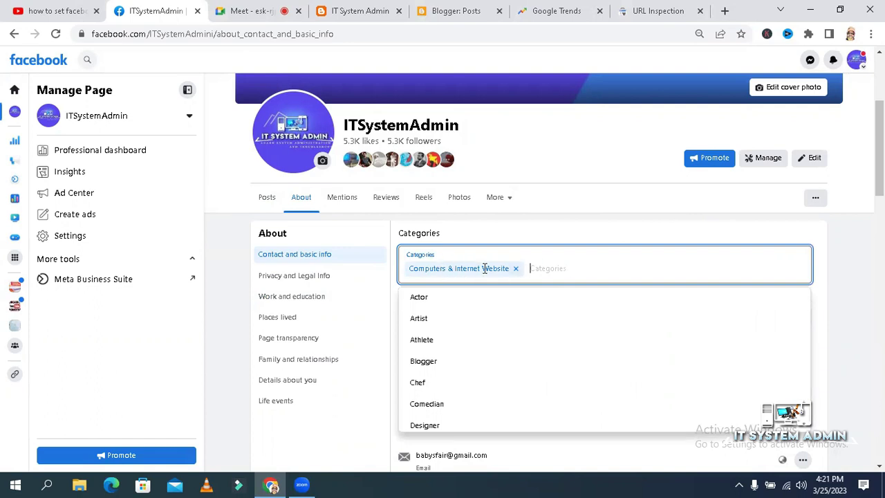
click(516, 269)
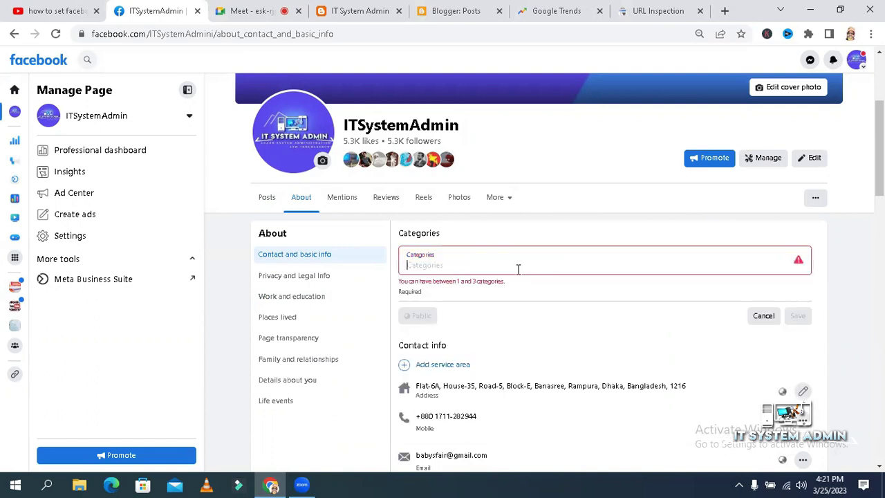
click(515, 270)
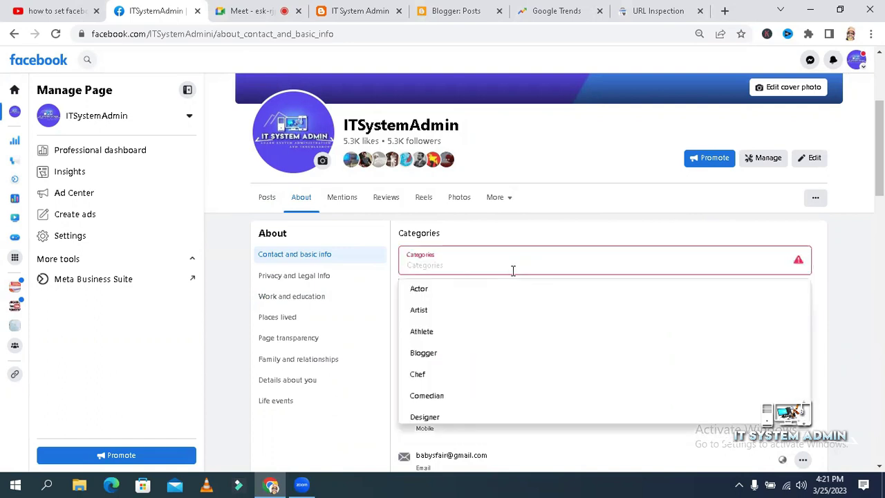
mouse_move(800, 310)
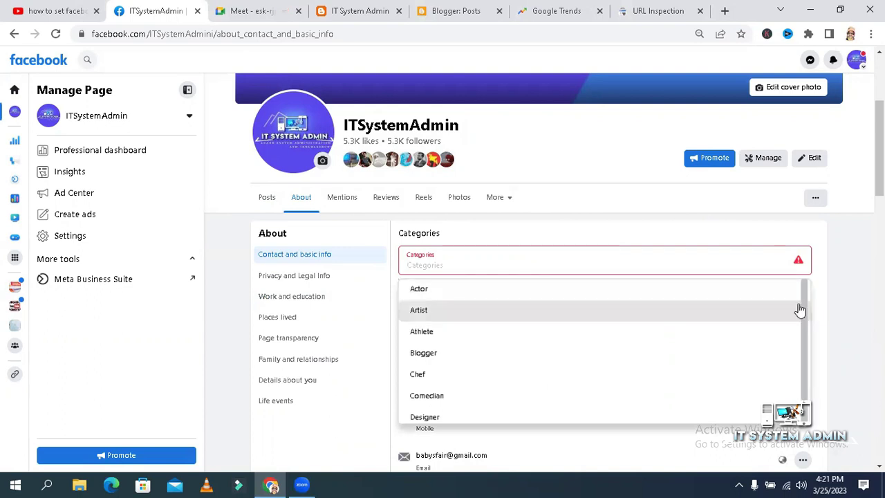
drag(804, 306, 802, 353)
Step: Search categories for 'Computer', then 'Inform', and choose Science, Technology & Engineering
text(Computer)
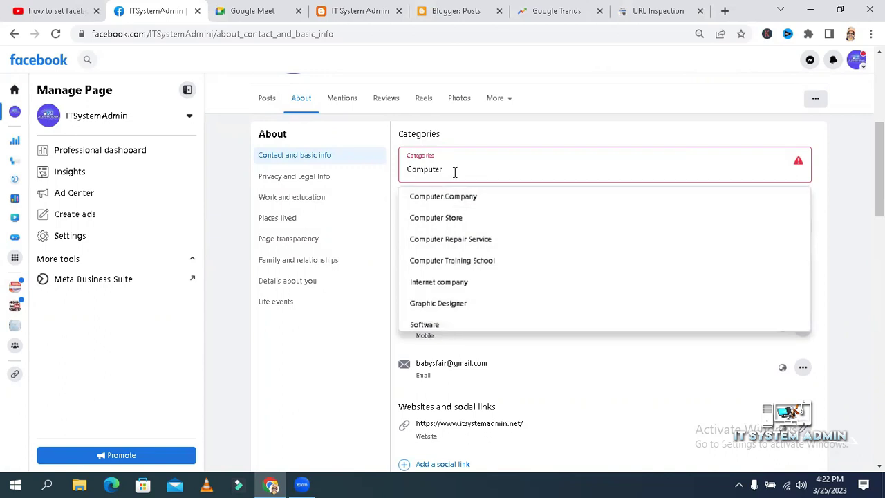
key(BackSpace)
key(BackSpace)
key(BackSpace)
key(BackSpace)
key(BackSpace)
key(BackSpace)
key(BackSpace)
key(BackSpace)
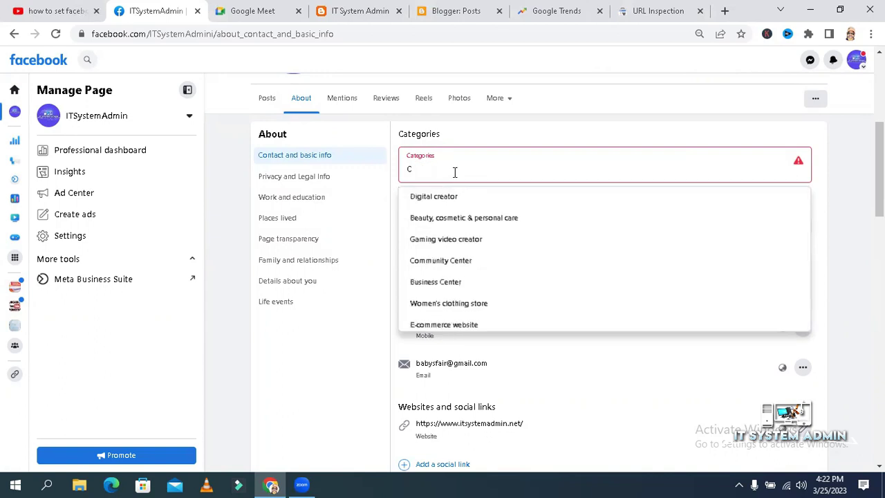
key(BackSpace)
text(I)
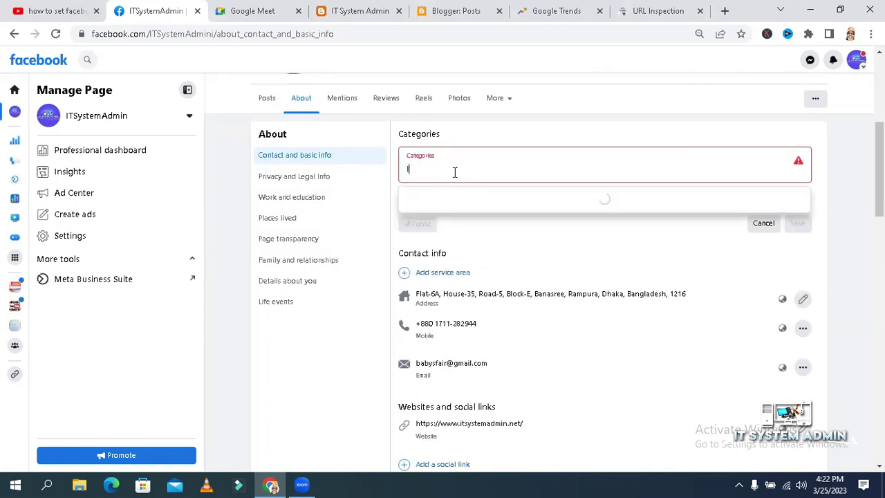
text(n)
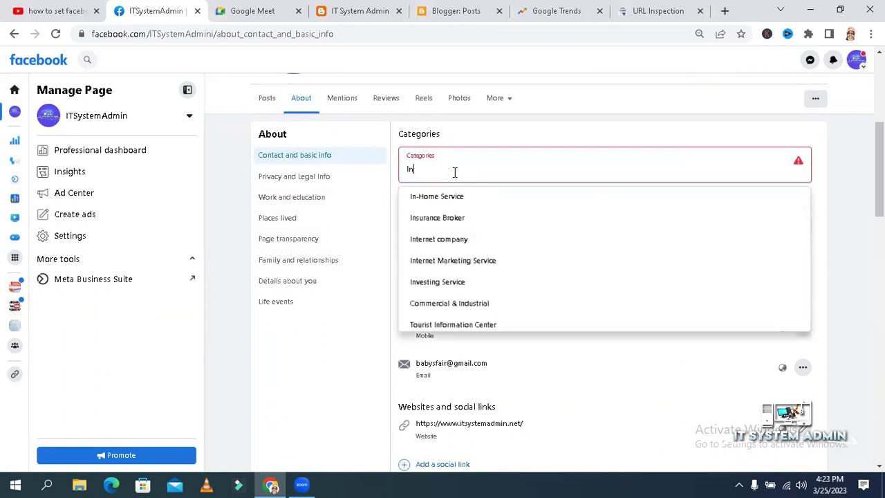
text(f)
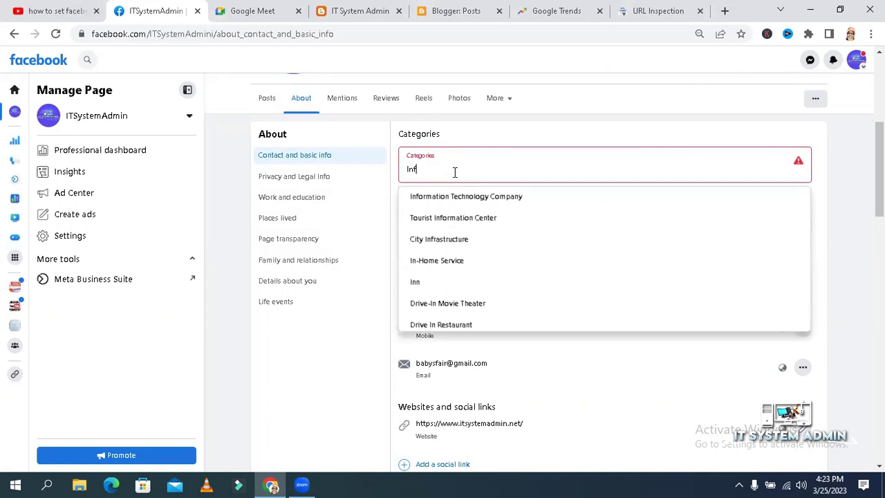
text(orm)
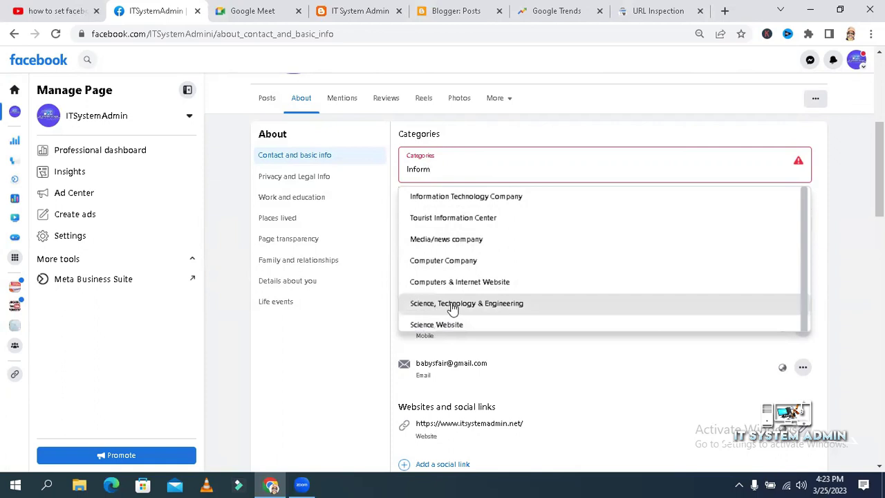
click(474, 306)
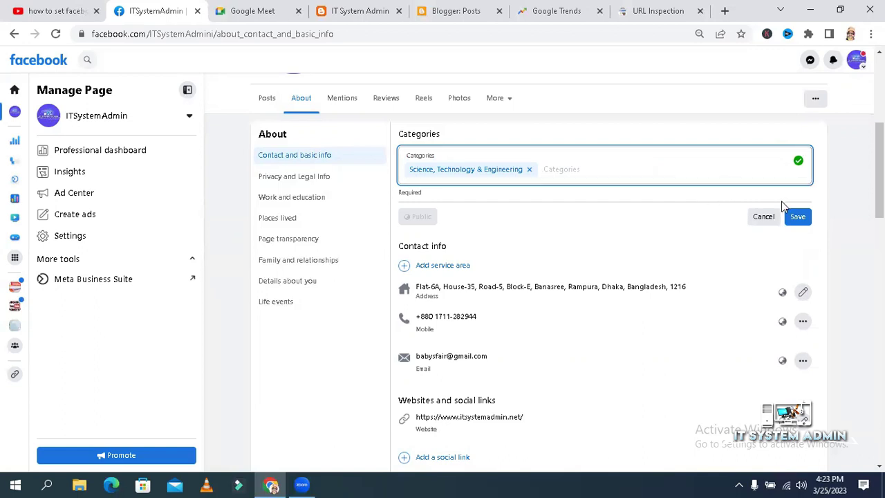
Step: Save the Science, Technology & Engineering category and highlight it in the page info
click(797, 217)
click(798, 218)
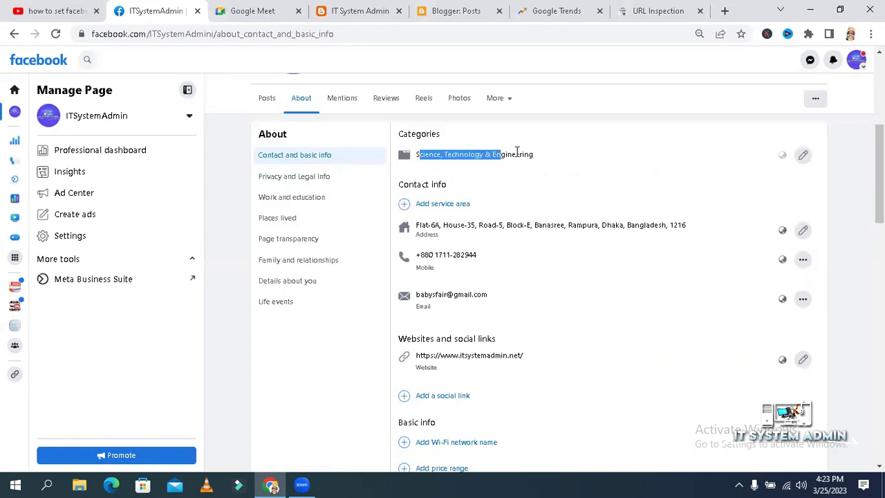
drag(419, 157, 543, 155)
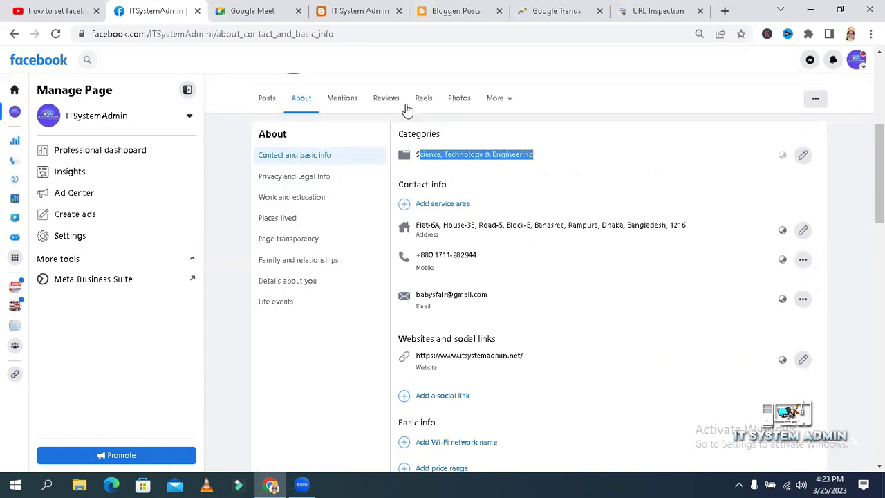